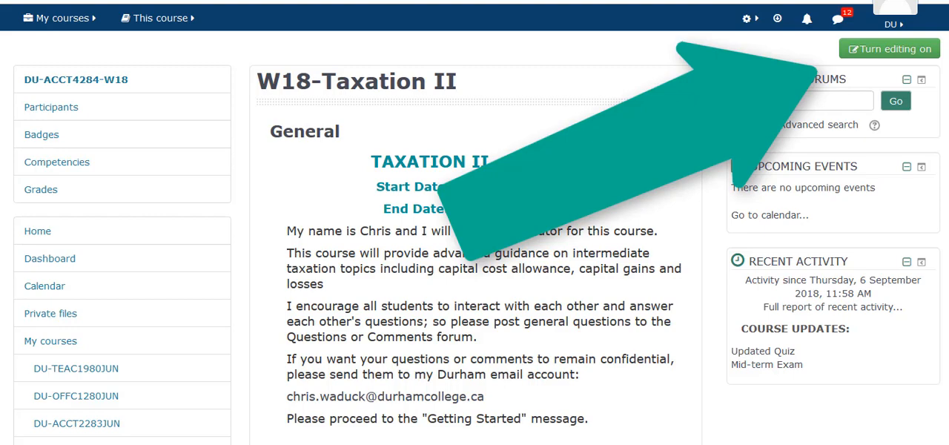
Step: Turn on course editing and open the settings of the Mid-term Exam quiz in the 6 March - 12 March section
{"action": "left_click", "coordinate": [889, 49]}
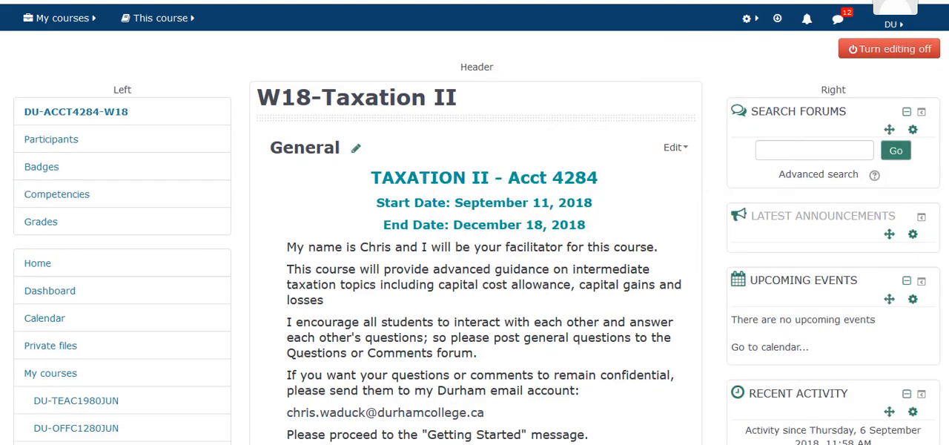
{"action": "scroll", "coordinate": [474, 259], "scroll_direction": "down", "scroll_amount": 10}
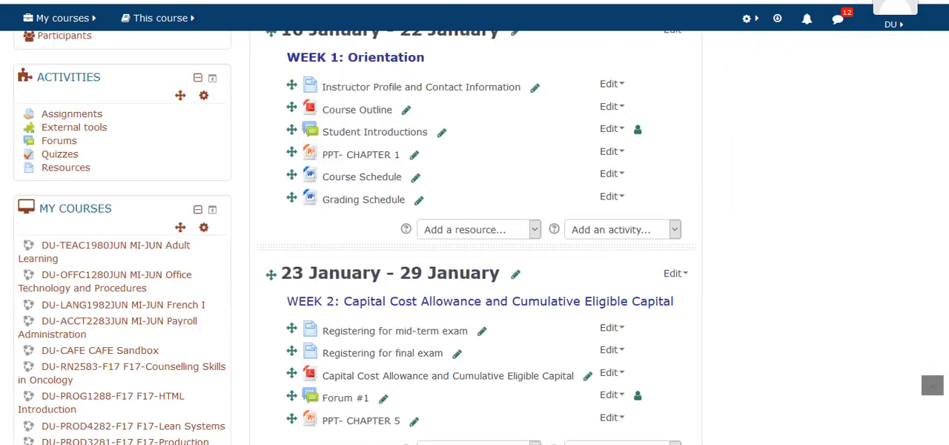
{"action": "scroll", "coordinate": [475, 259], "scroll_direction": "down", "scroll_amount": 5}
{"action": "scroll", "coordinate": [474, 259], "scroll_direction": "down", "scroll_amount": 12}
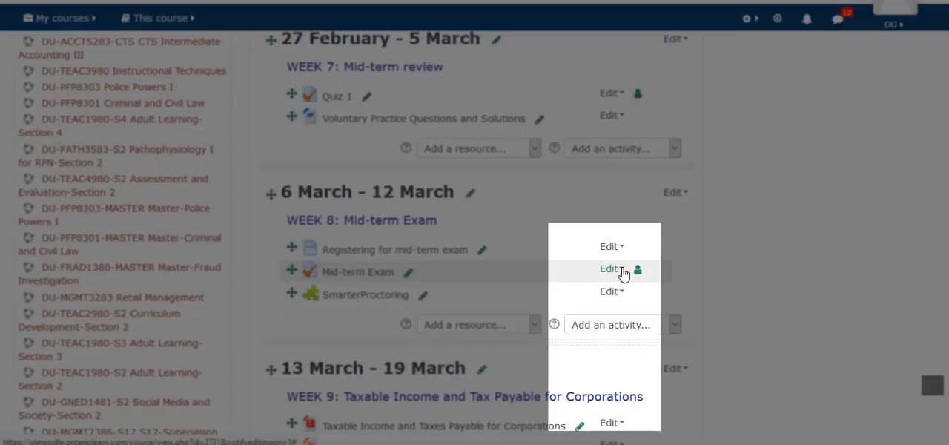
{"action": "left_click", "coordinate": [621, 269]}
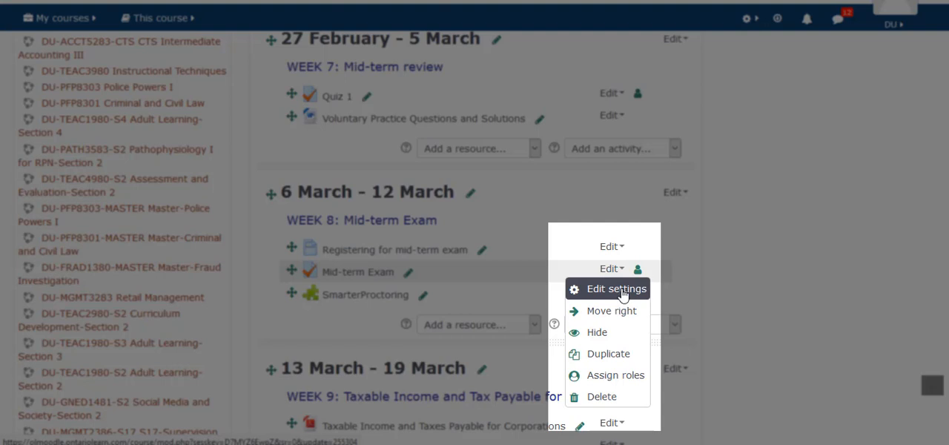
{"action": "left_click", "coordinate": [621, 289]}
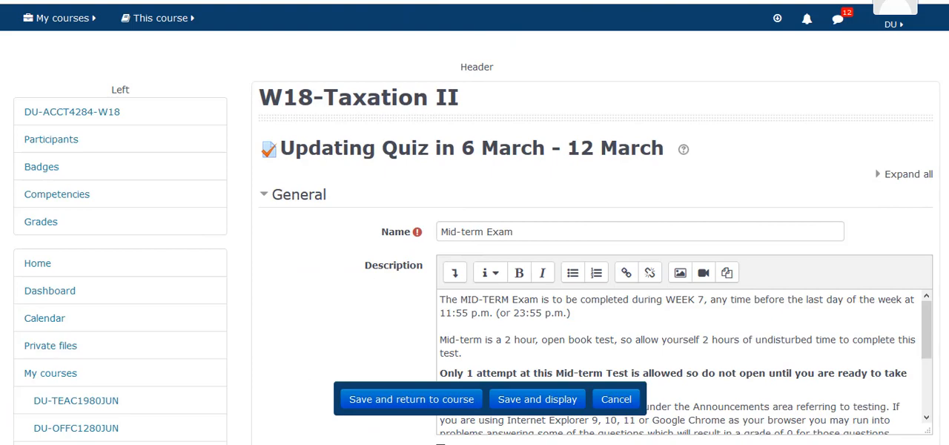
Step: Enable displaying the quiz description on the course page in the General settings
{"action": "scroll", "coordinate": [595, 245], "scroll_direction": "down", "scroll_amount": 2}
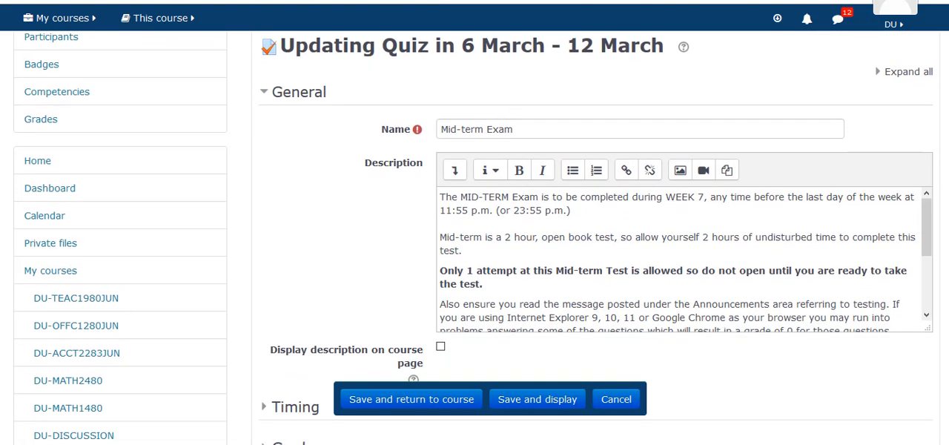
{"action": "scroll", "coordinate": [595, 245], "scroll_direction": "down", "scroll_amount": 1}
{"action": "scroll", "coordinate": [595, 245], "scroll_direction": "down", "scroll_amount": 1}
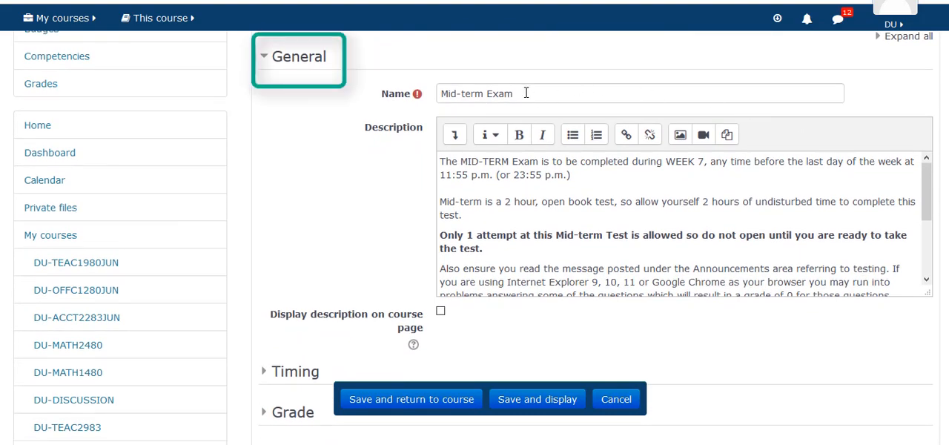
{"action": "left_click_drag", "start_coordinate": [523, 91], "coordinate": [445, 88]}
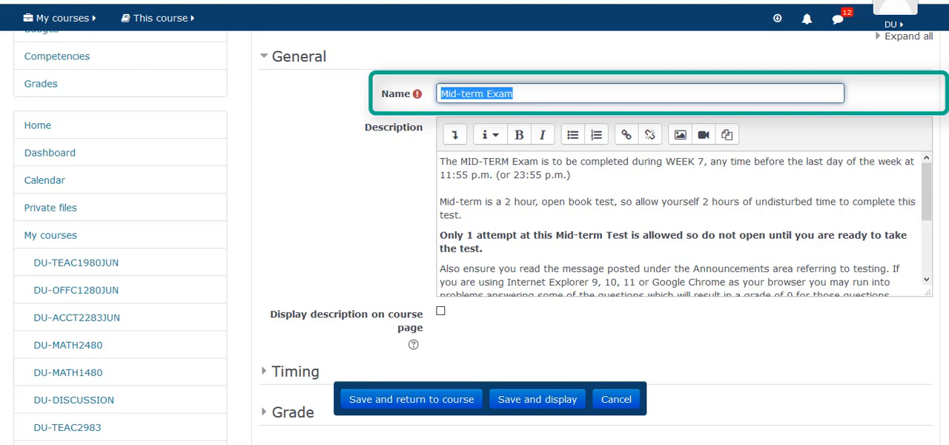
{"action": "scroll", "coordinate": [710, 160], "scroll_direction": "down", "scroll_amount": 3}
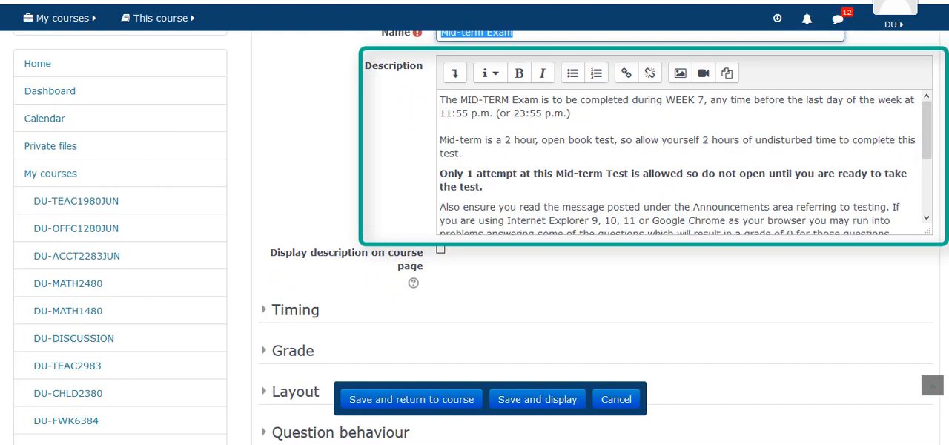
{"action": "scroll", "coordinate": [678, 220], "scroll_direction": "down", "scroll_amount": 2}
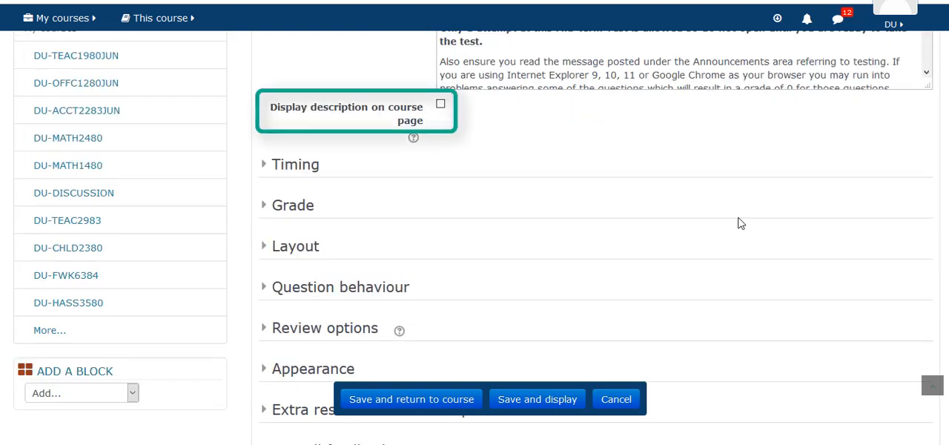
{"action": "left_click", "coordinate": [441, 107]}
Step: In the Timing settings, choose "Open attempts are submitted automatically" for when time expires, and read the submission grace period help
{"action": "left_click", "coordinate": [265, 166]}
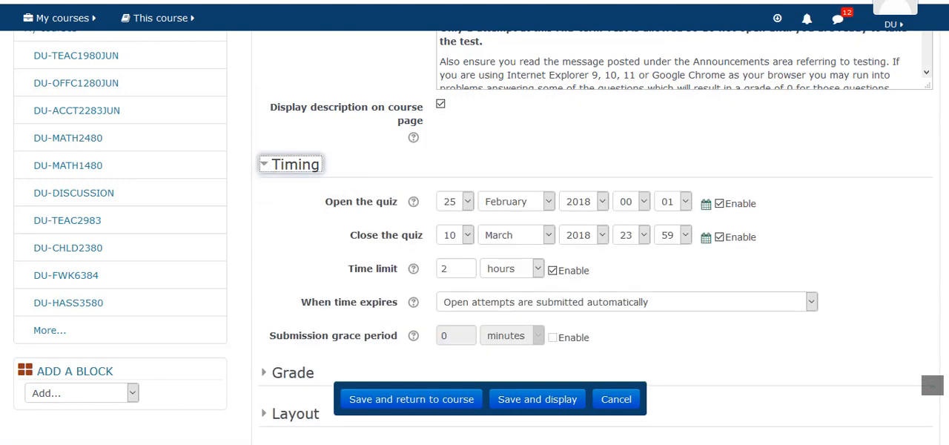
{"action": "scroll", "coordinate": [265, 167], "scroll_direction": "down", "scroll_amount": 2}
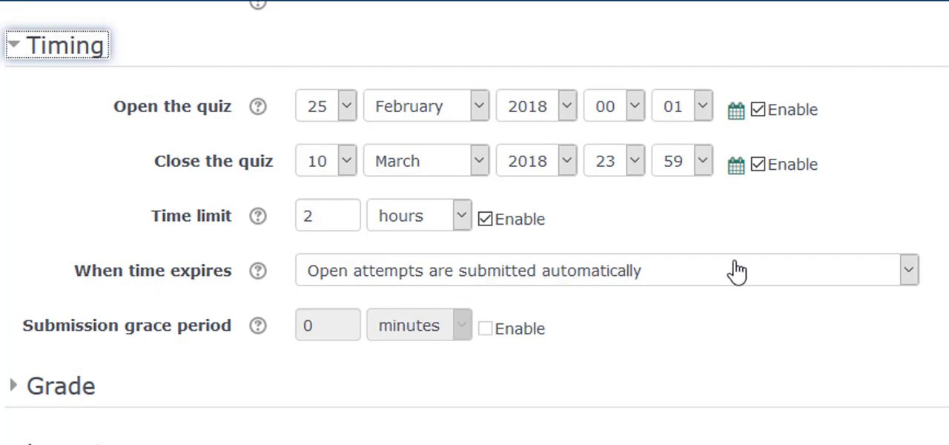
{"action": "left_click", "coordinate": [910, 271]}
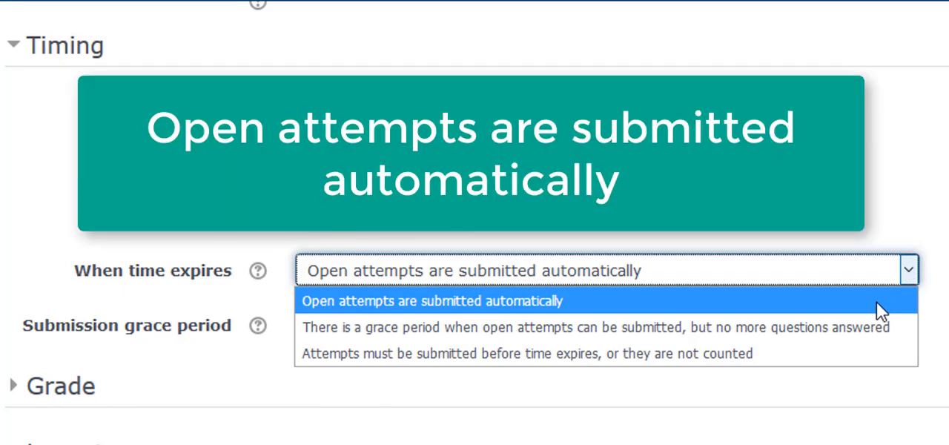
{"action": "left_click", "coordinate": [875, 302]}
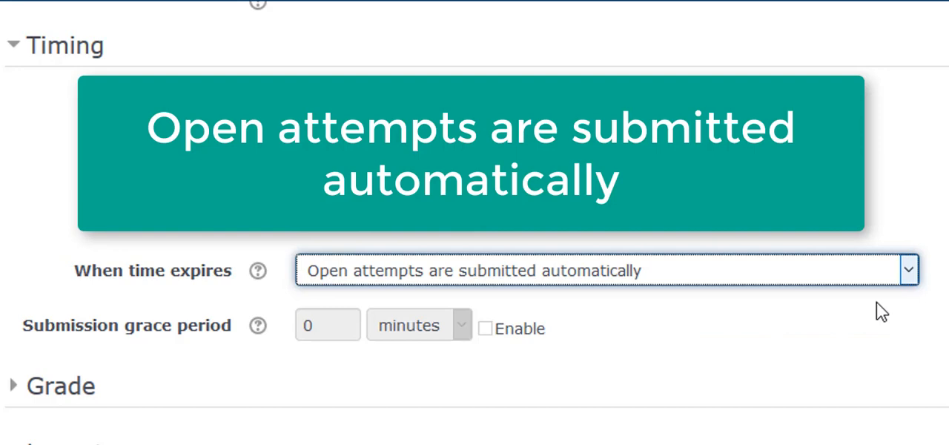
{"action": "left_click", "coordinate": [876, 301]}
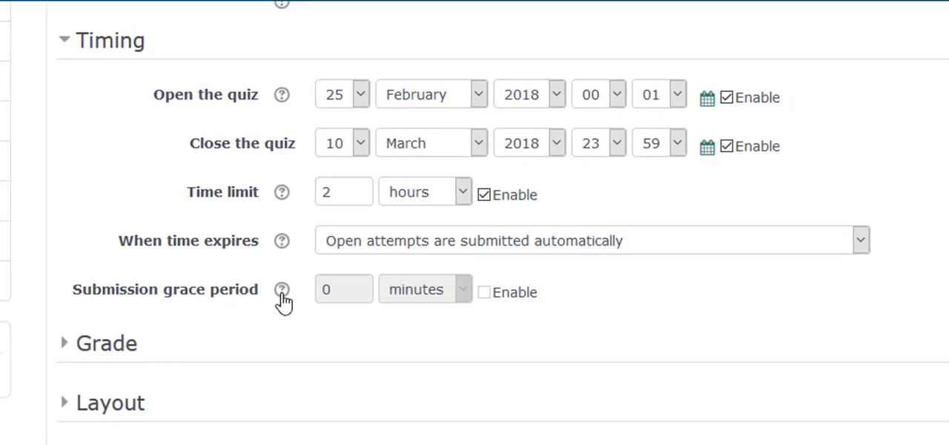
{"action": "left_click", "coordinate": [282, 294]}
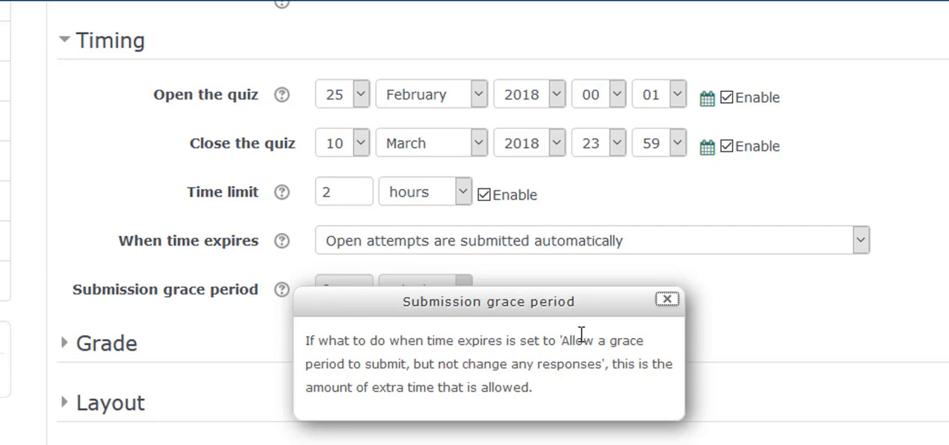
{"action": "left_click", "coordinate": [666, 300]}
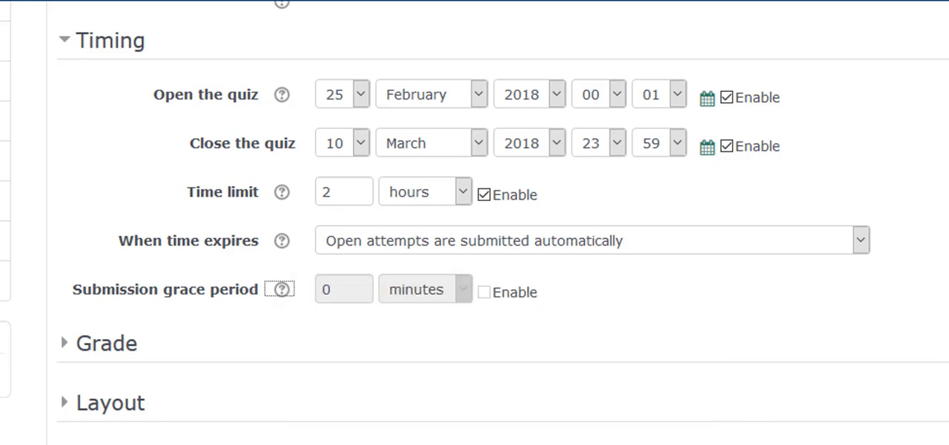
Step: In the Grade settings, choose the Mid-Term Exam grade category and set the attempts allowed to Unlimited
{"action": "scroll", "coordinate": [474, 222], "scroll_direction": "down", "scroll_amount": 4}
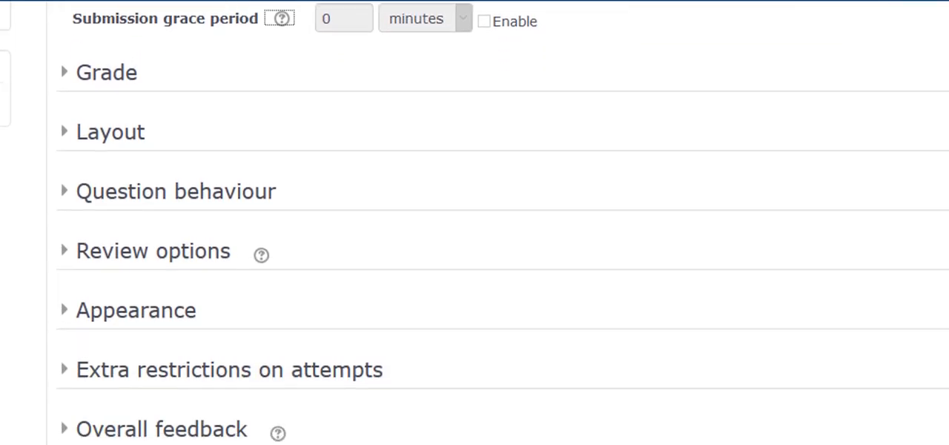
{"action": "left_click", "coordinate": [106, 56]}
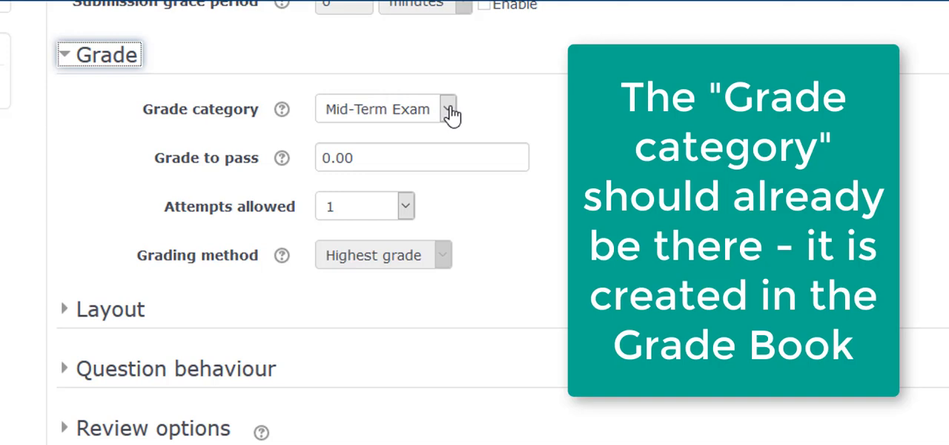
{"action": "left_click", "coordinate": [448, 111]}
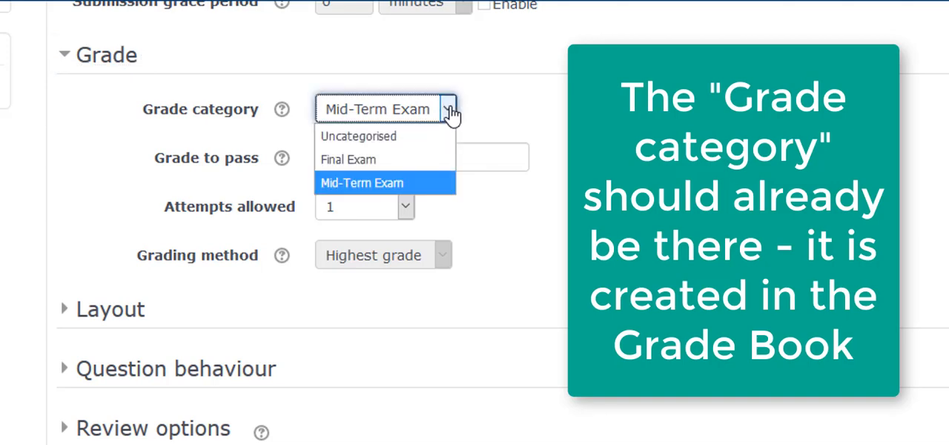
{"action": "left_click", "coordinate": [439, 190]}
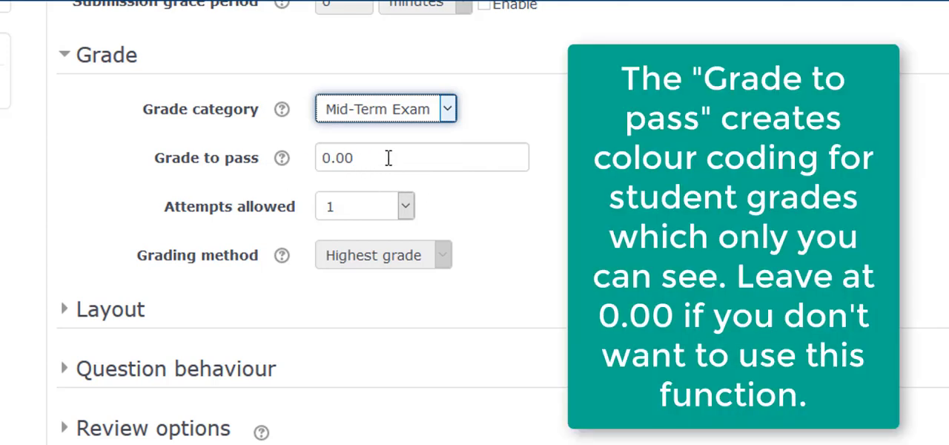
{"action": "left_click", "coordinate": [386, 158]}
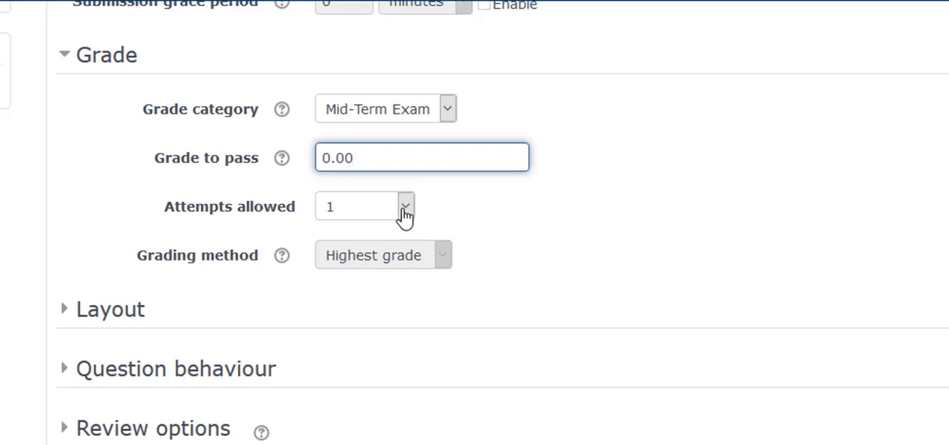
{"action": "left_click", "coordinate": [404, 209]}
{"action": "left_click", "coordinate": [407, 235]}
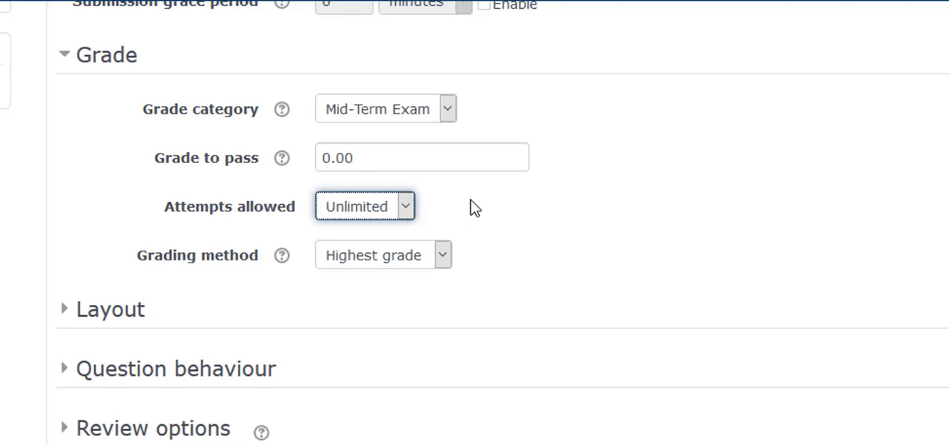
Step: Examine the Layout settings, including the new page choices and the additional navigation method options
{"action": "scroll", "coordinate": [874, 247], "scroll_direction": "down", "scroll_amount": 2}
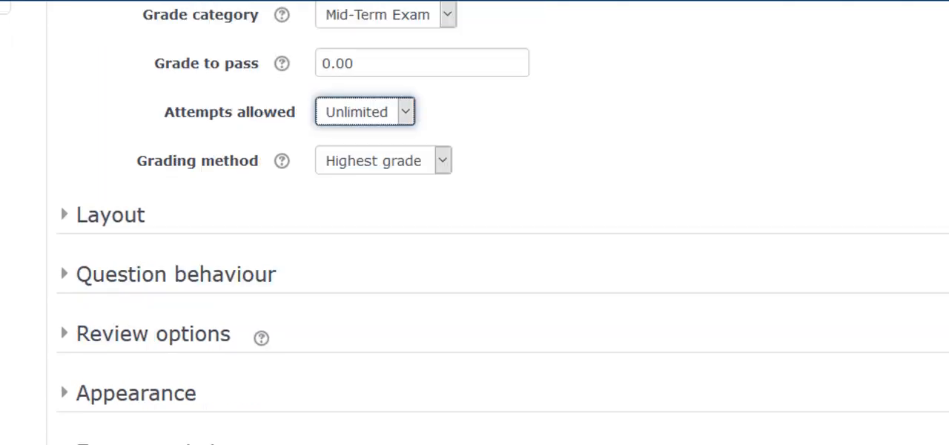
{"action": "scroll", "coordinate": [474, 222], "scroll_direction": "down", "scroll_amount": 4}
{"action": "left_click", "coordinate": [111, 38]}
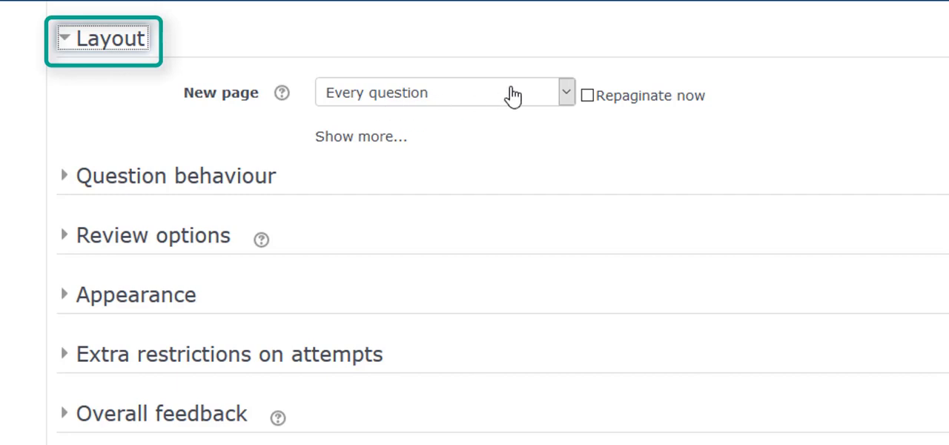
{"action": "left_click", "coordinate": [566, 95]}
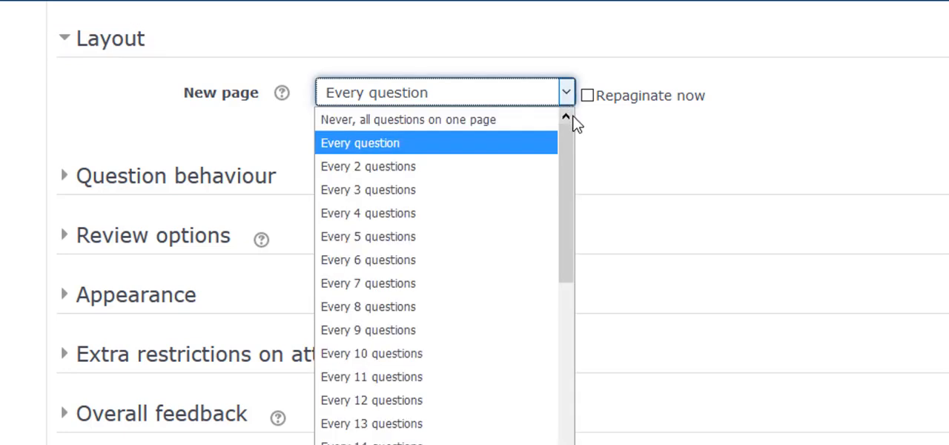
{"action": "left_click_drag", "start_coordinate": [570, 141], "coordinate": [572, 122]}
{"action": "left_click", "coordinate": [632, 133]}
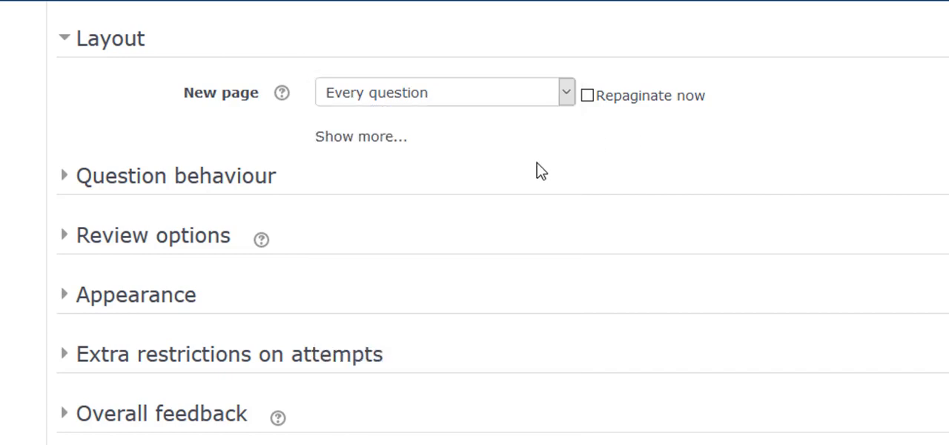
{"action": "left_click", "coordinate": [370, 138]}
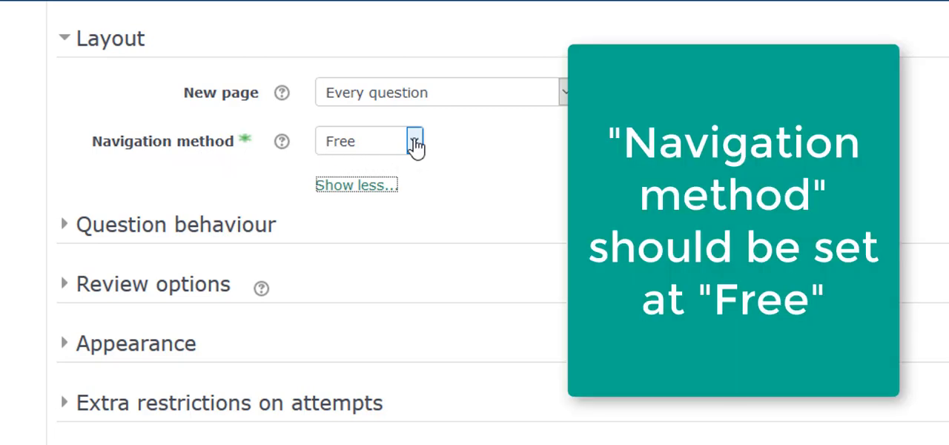
{"action": "left_click", "coordinate": [416, 142]}
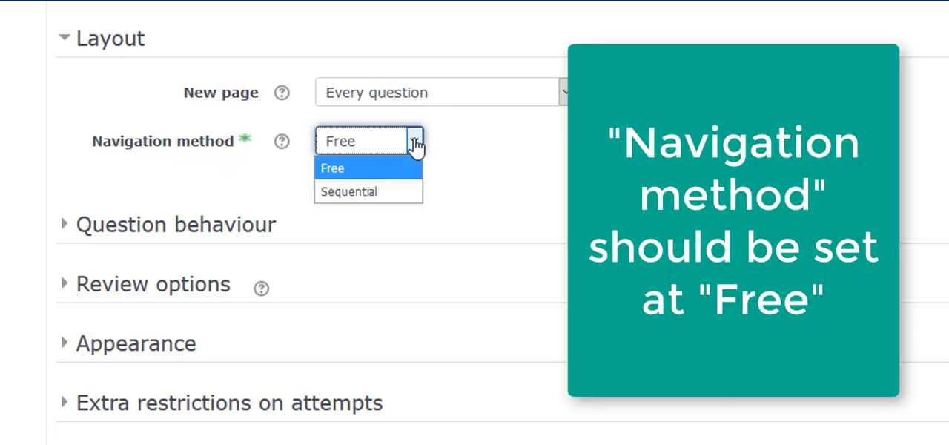
{"action": "left_click", "coordinate": [455, 147]}
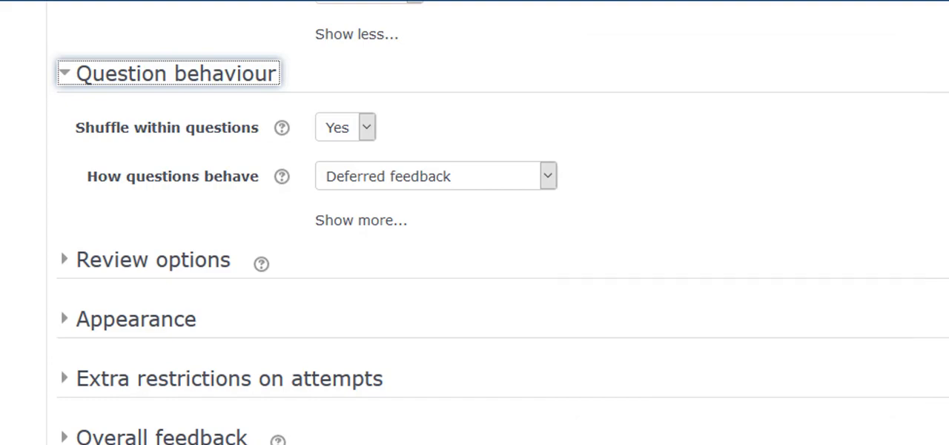
Step: Expand the Review options and read the help on what students can see at each stage of the quiz
{"action": "scroll", "coordinate": [322, 129], "scroll_direction": "down", "scroll_amount": 3}
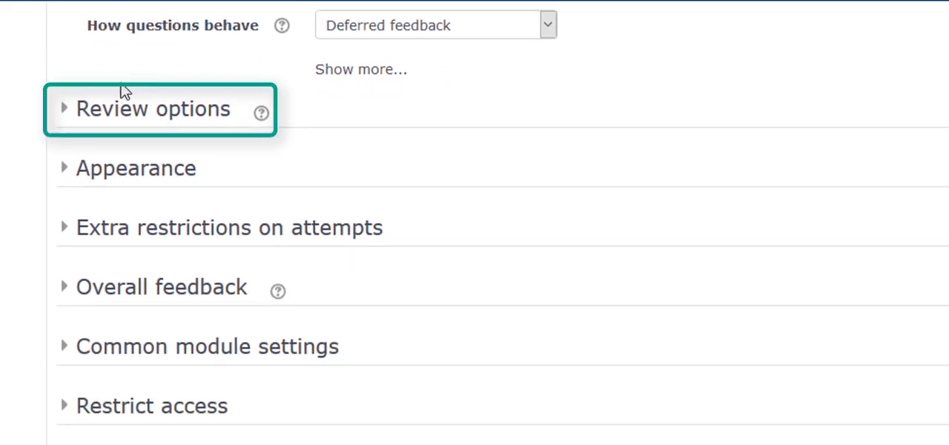
{"action": "left_click", "coordinate": [61, 111]}
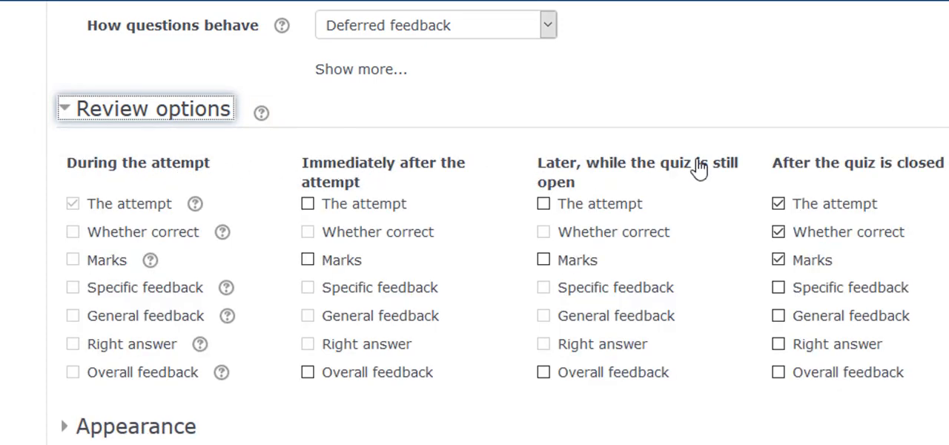
{"action": "left_click", "coordinate": [264, 118]}
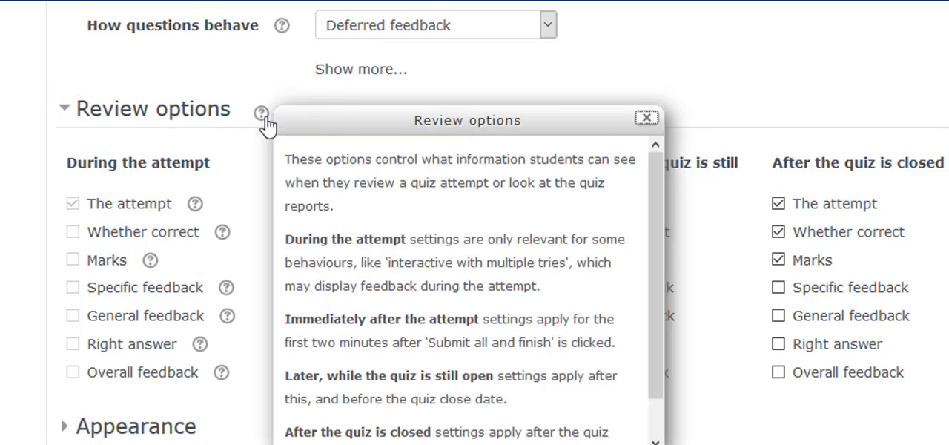
{"action": "left_click", "coordinate": [647, 119]}
{"action": "left_click", "coordinate": [250, 180]}
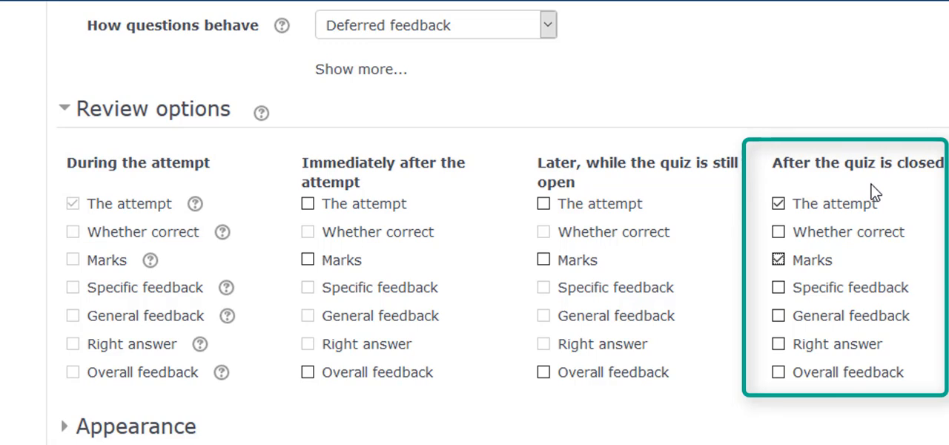
Step: In the Review options, clear Marks and The attempt for the period after the quiz is closed
{"action": "left_click", "coordinate": [777, 258]}
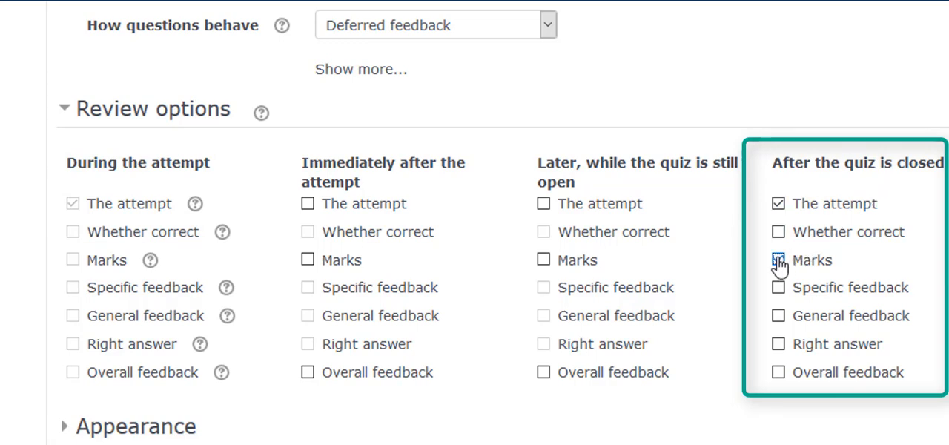
{"action": "left_click", "coordinate": [779, 210]}
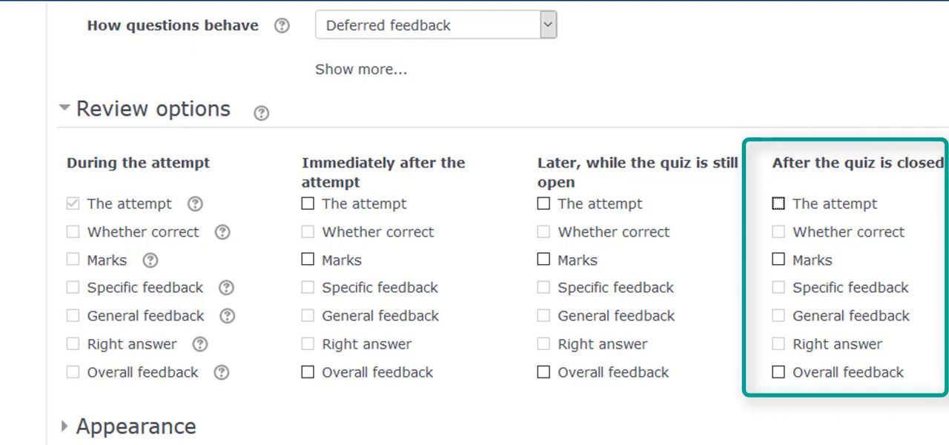
Step: Expand the Appearance and Extra restrictions on attempts settings, and examine the password, network address and enforced delay options
{"action": "scroll", "coordinate": [474, 223], "scroll_direction": "down", "scroll_amount": 4}
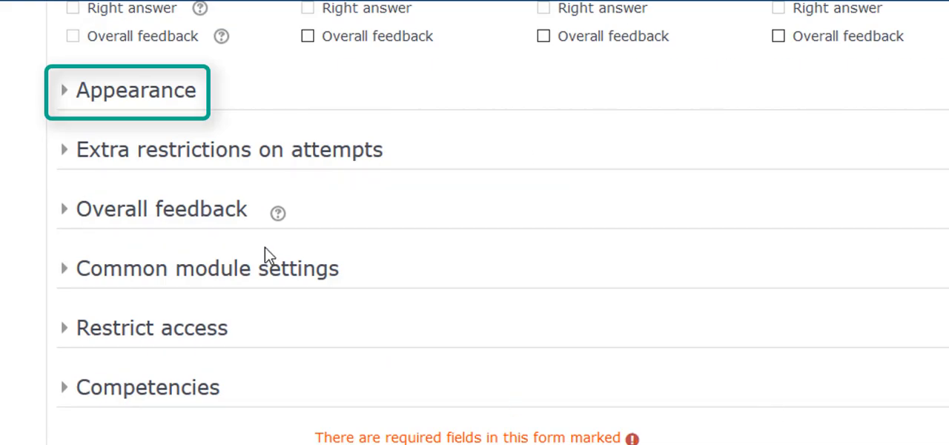
{"action": "left_click", "coordinate": [63, 95]}
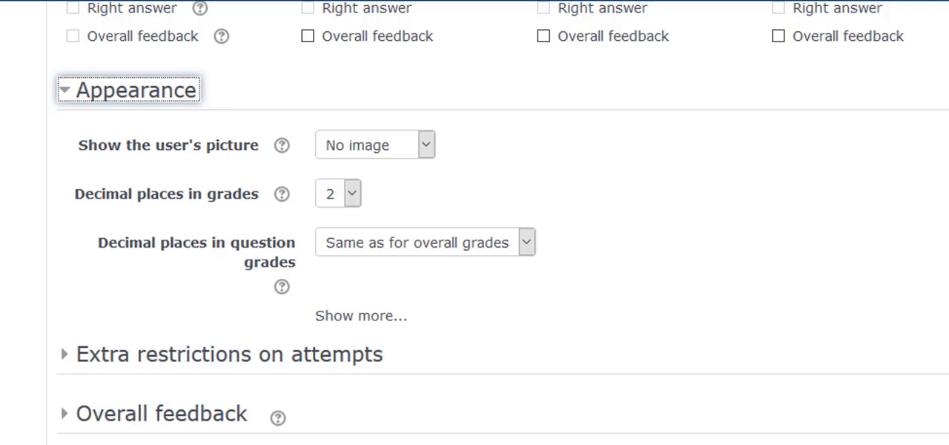
{"action": "scroll", "coordinate": [474, 222], "scroll_direction": "down", "scroll_amount": 3}
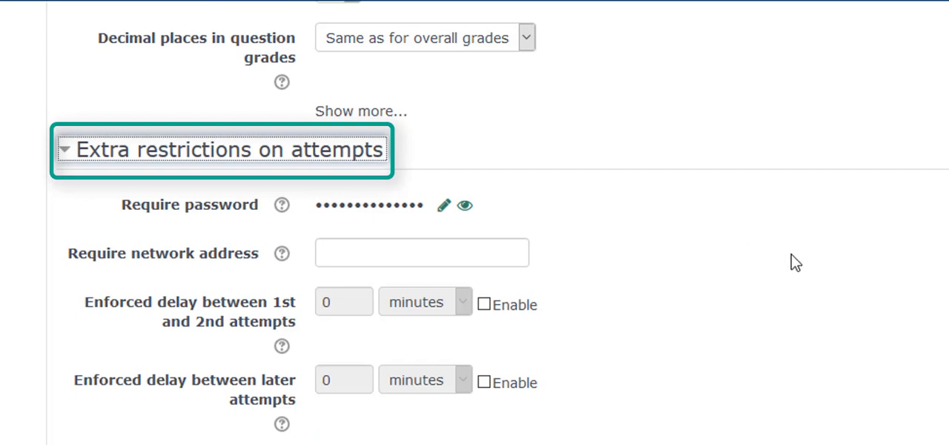
{"action": "scroll", "coordinate": [672, 201], "scroll_direction": "down", "scroll_amount": 2}
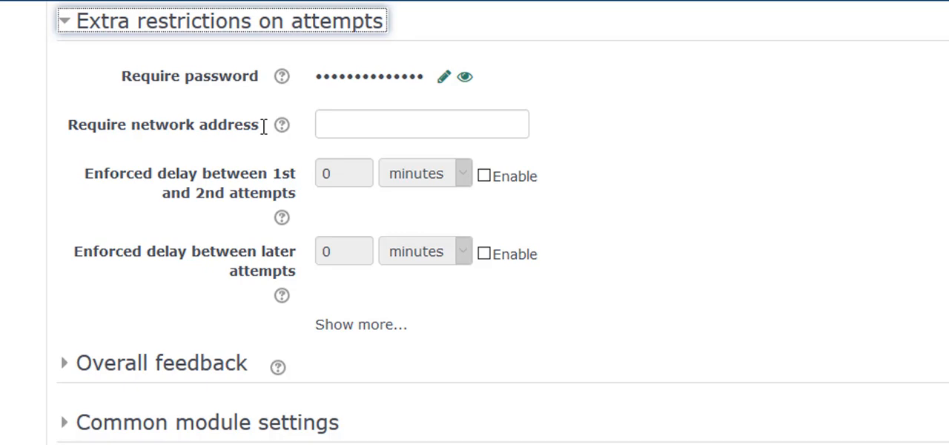
{"action": "left_click_drag", "start_coordinate": [263, 126], "coordinate": [82, 126]}
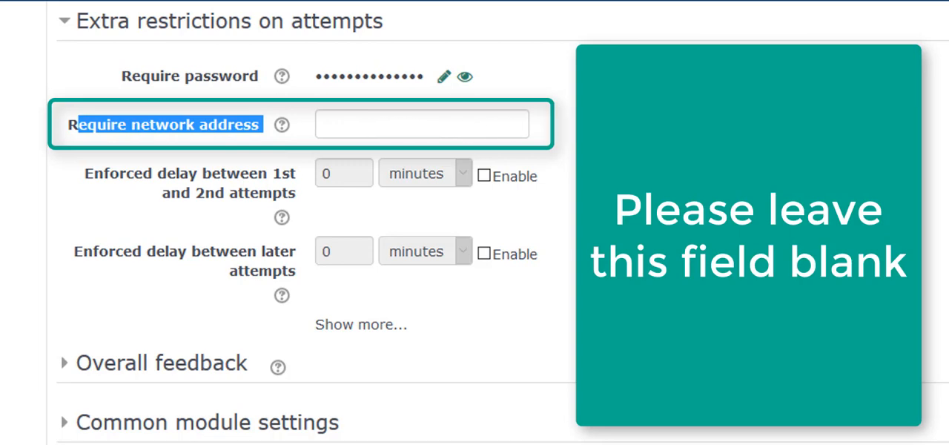
{"action": "left_click", "coordinate": [623, 137]}
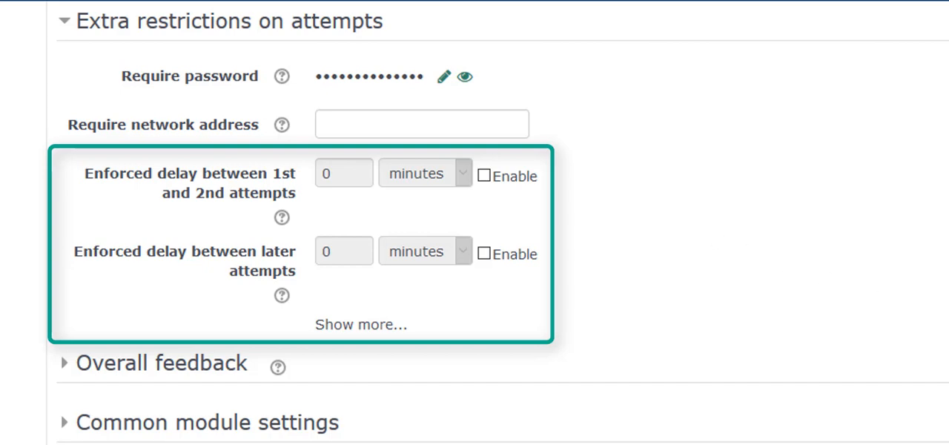
Step: Expand the Overall feedback settings and read the feedback text for the 100% grade boundary
{"action": "scroll", "coordinate": [475, 222], "scroll_direction": "down", "scroll_amount": 2}
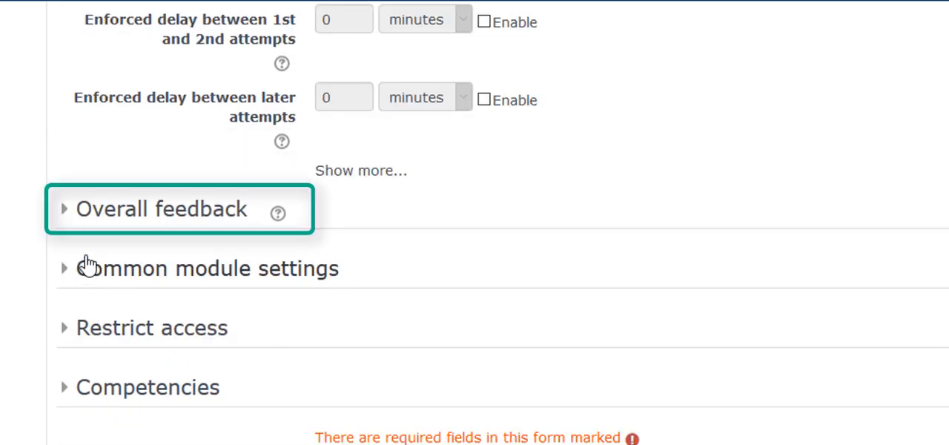
{"action": "left_click", "coordinate": [66, 214]}
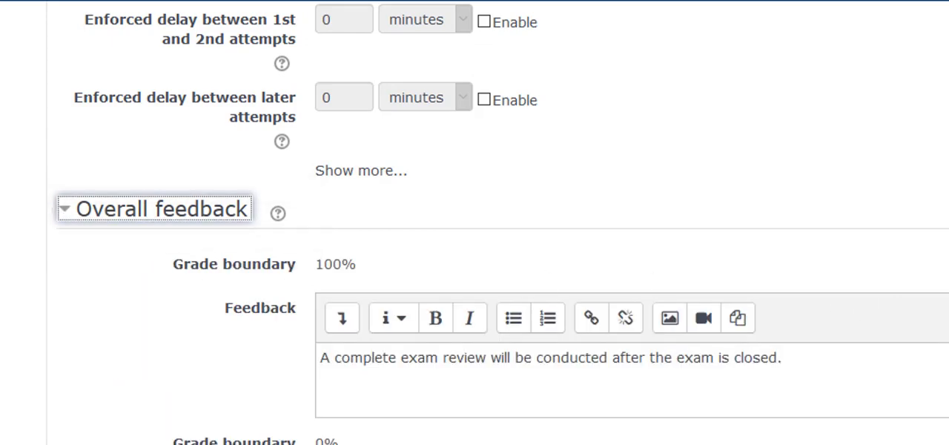
{"action": "scroll", "coordinate": [474, 222], "scroll_direction": "down", "scroll_amount": 3}
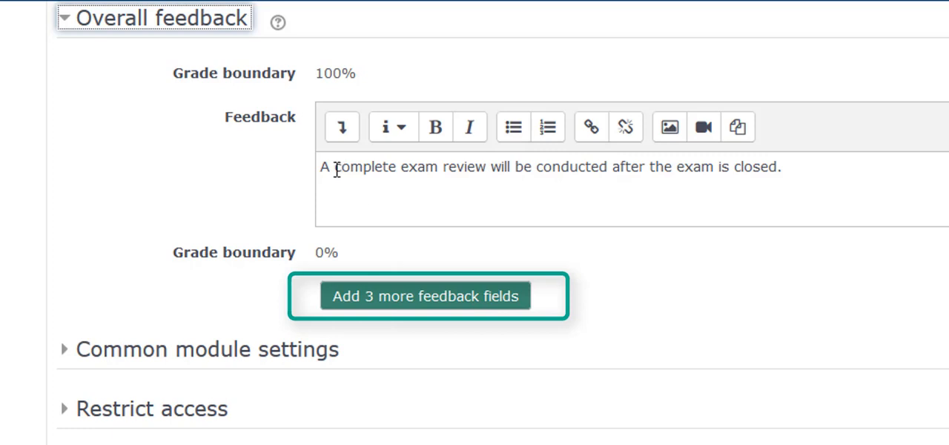
{"action": "left_click_drag", "start_coordinate": [327, 169], "coordinate": [771, 128]}
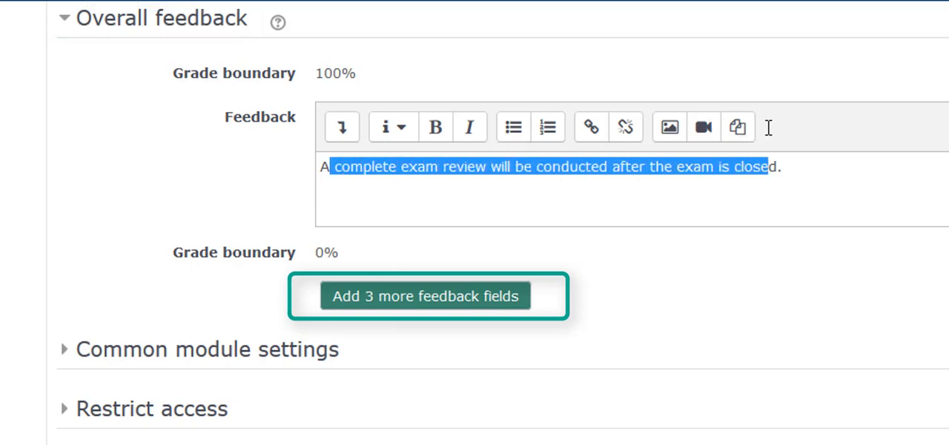
{"action": "left_click", "coordinate": [286, 197]}
{"action": "scroll", "coordinate": [287, 197], "scroll_direction": "down", "scroll_amount": 1}
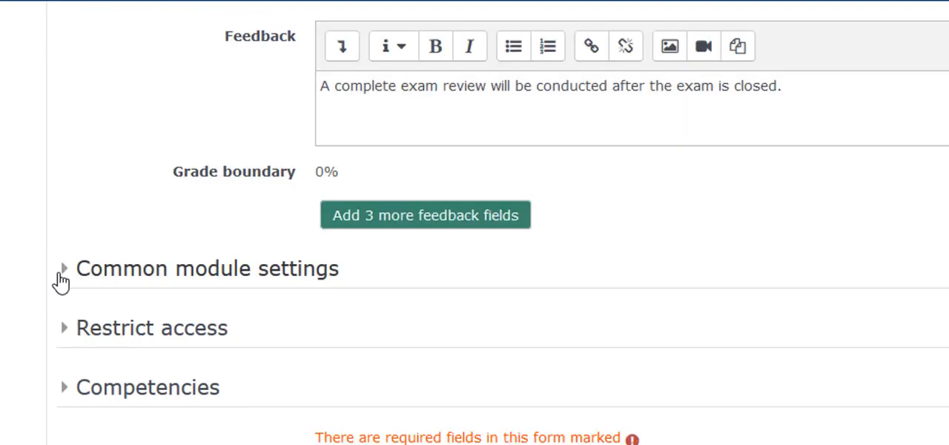
Step: Expand the Common module settings and Restrict access sections, and examine their options along with Competencies
{"action": "left_click", "coordinate": [61, 275]}
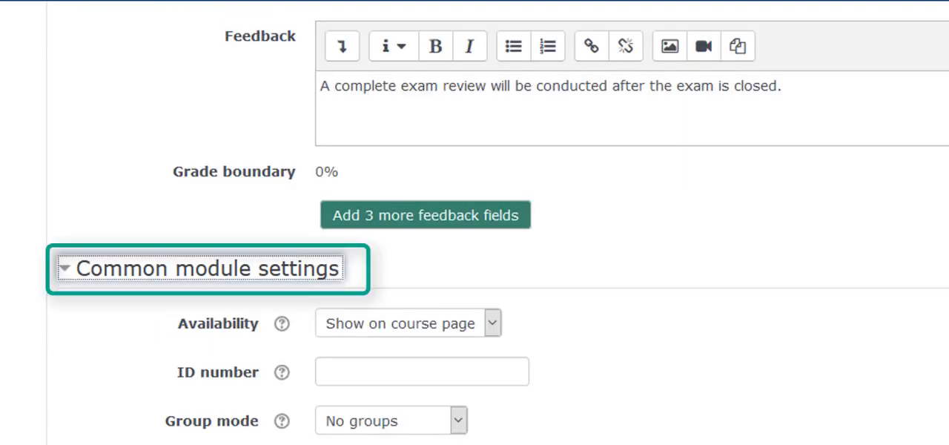
{"action": "scroll", "coordinate": [526, 140], "scroll_direction": "down", "scroll_amount": 3}
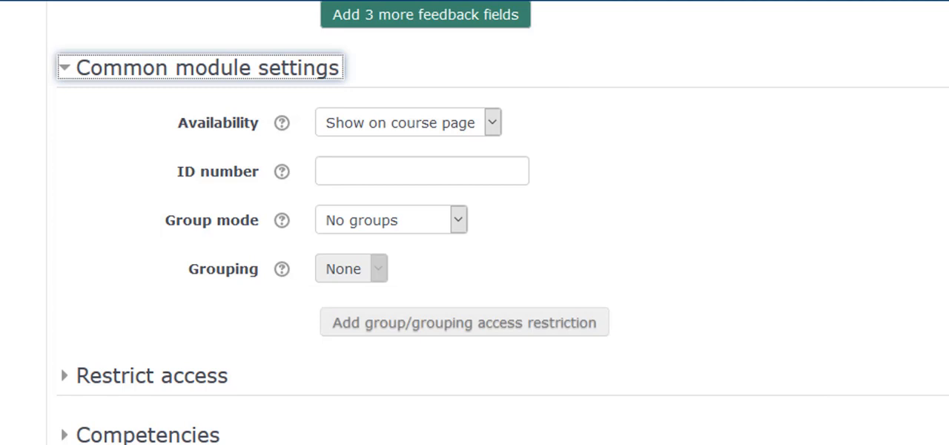
{"action": "scroll", "coordinate": [60, 376], "scroll_direction": "down", "scroll_amount": 1}
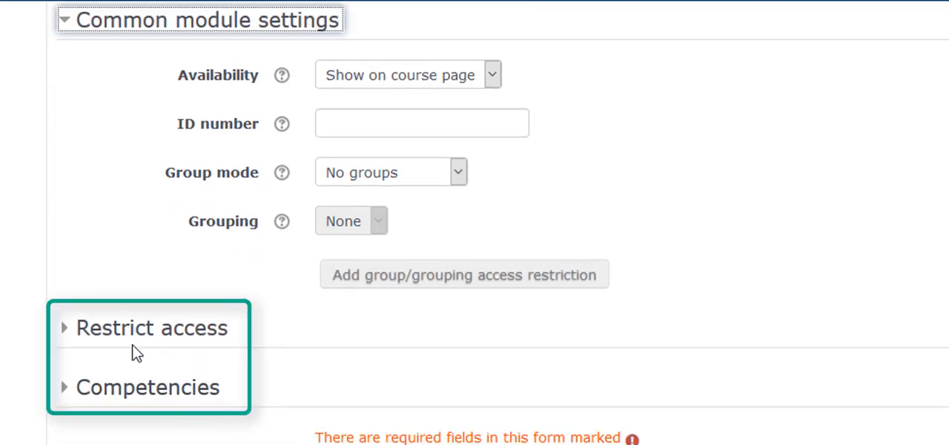
{"action": "left_click", "coordinate": [66, 336]}
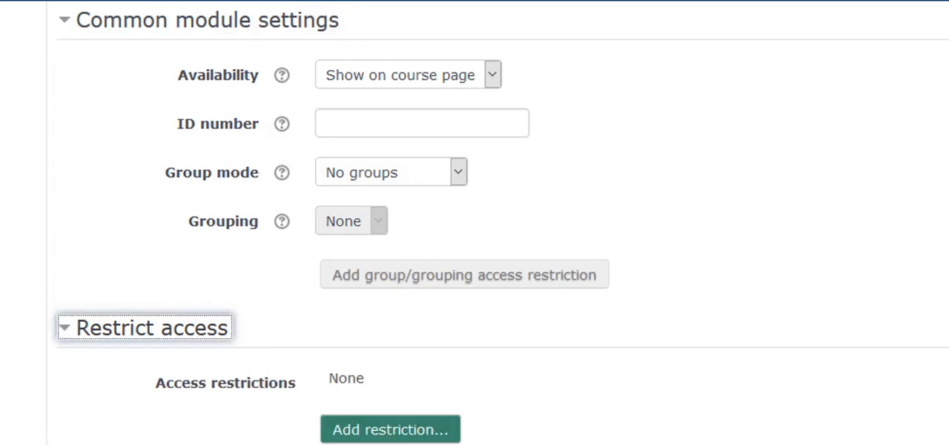
{"action": "scroll", "coordinate": [809, 319], "scroll_direction": "down", "scroll_amount": 3}
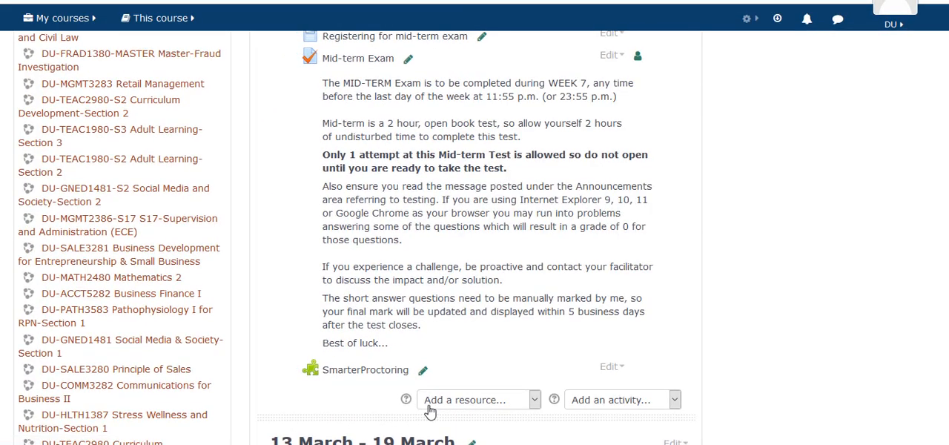
Step: Open the Mid-term Exam from the Week 8 section of the course page and go to its user overrides
{"action": "scroll", "coordinate": [430, 410], "scroll_direction": "up", "scroll_amount": 1}
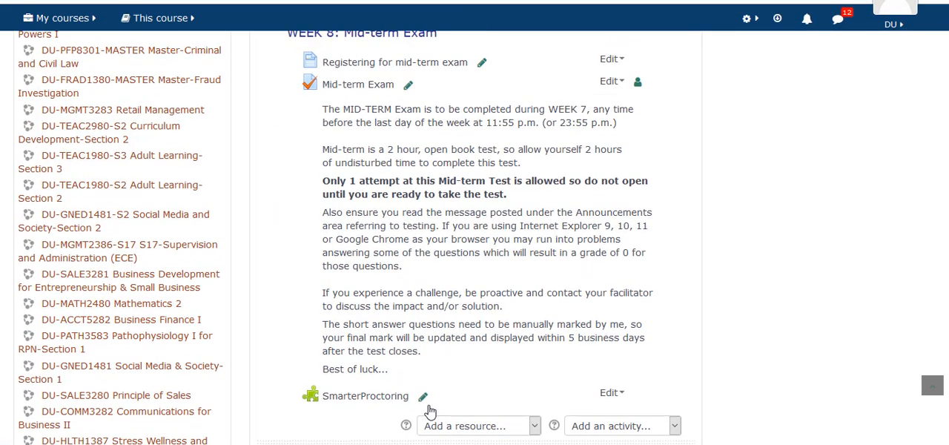
{"action": "scroll", "coordinate": [437, 297], "scroll_direction": "down", "scroll_amount": 1}
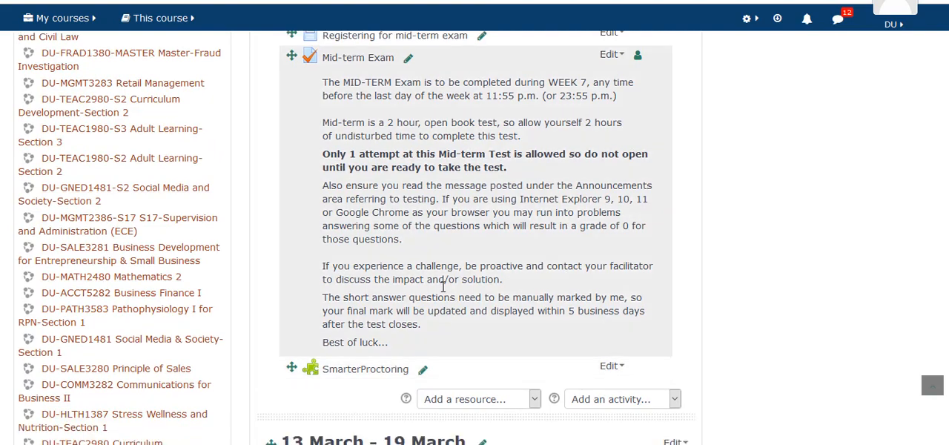
{"action": "left_click", "coordinate": [358, 60]}
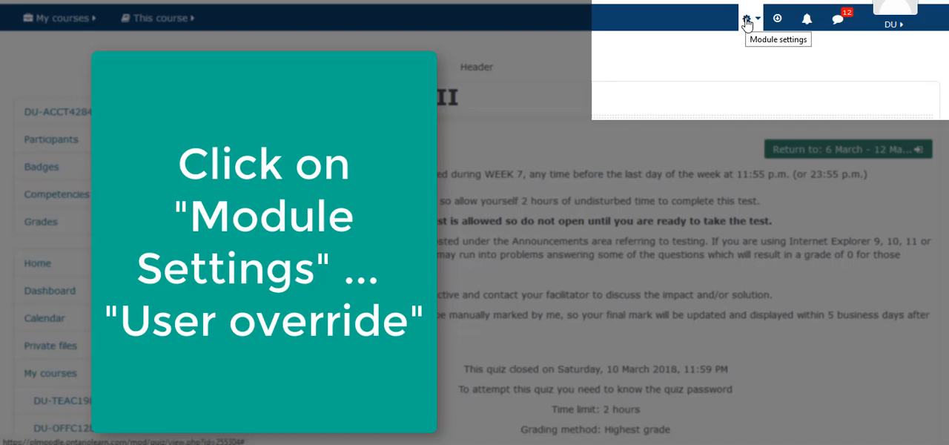
{"action": "left_click", "coordinate": [747, 23]}
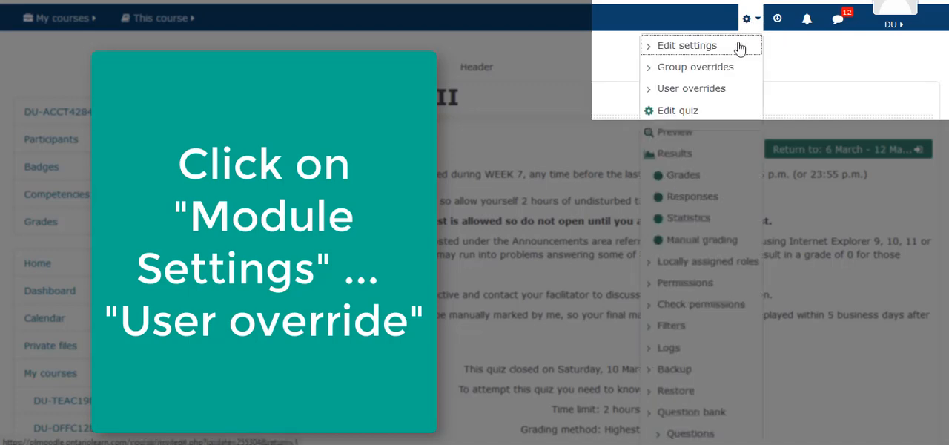
{"action": "left_click", "coordinate": [734, 88]}
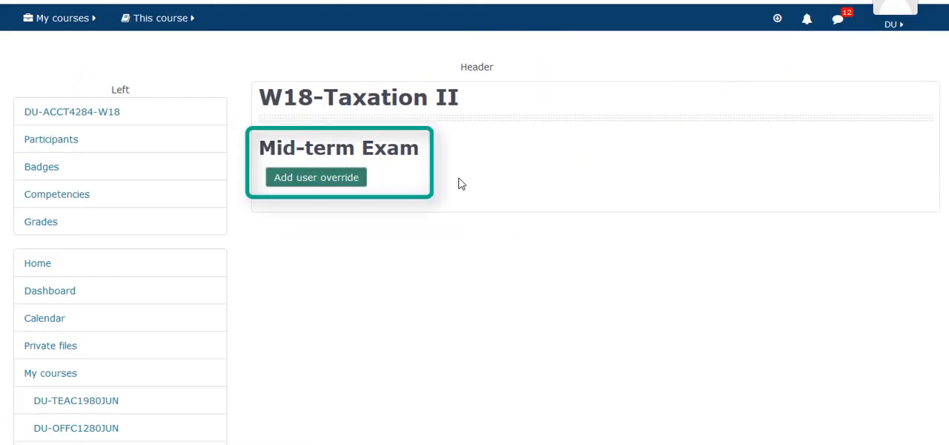
Step: Start a new user override for the Mid-term Exam and look through the selectable override users without choosing one
{"action": "left_click", "coordinate": [326, 180]}
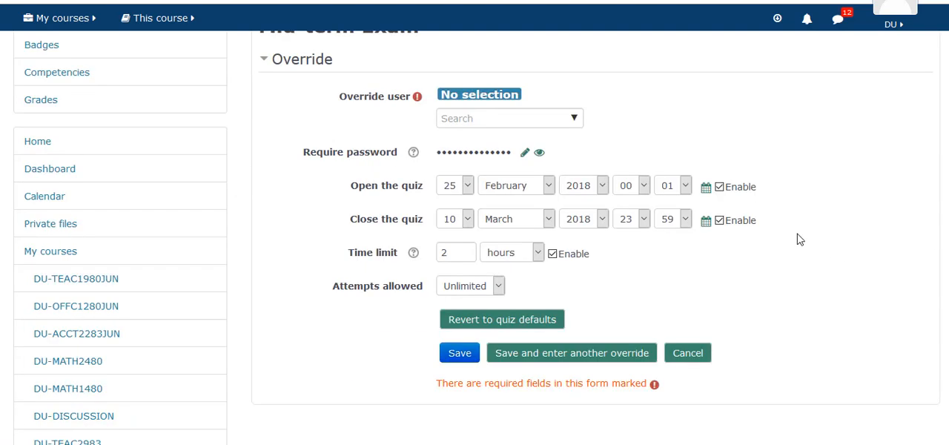
{"action": "left_click", "coordinate": [574, 124]}
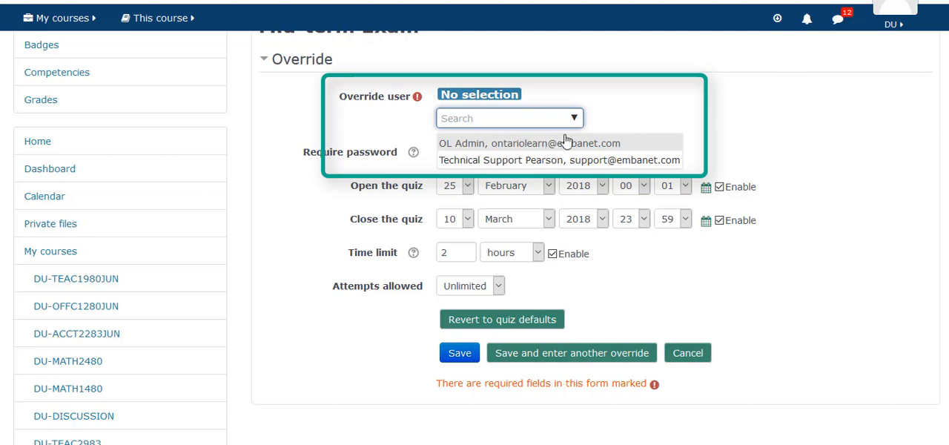
{"action": "left_click", "coordinate": [654, 98]}
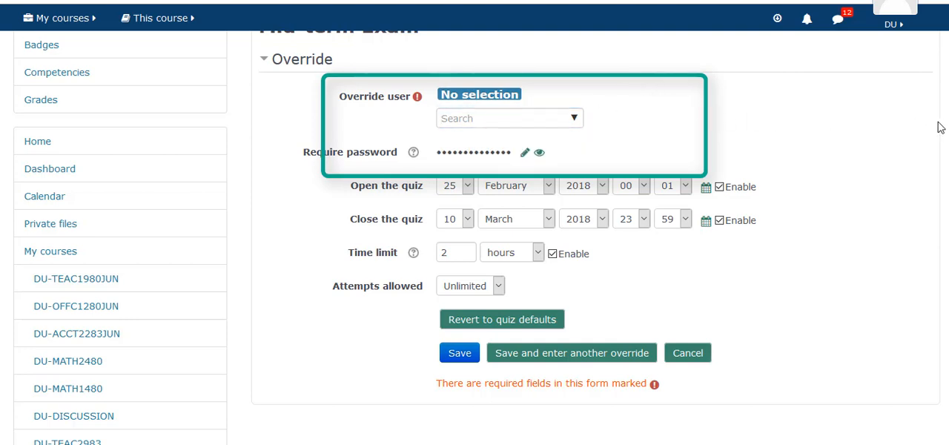
Step: Set the attempts allowed in the user override to 1 and open the time limit value for editing
{"action": "scroll", "coordinate": [939, 127], "scroll_direction": "down", "scroll_amount": 1}
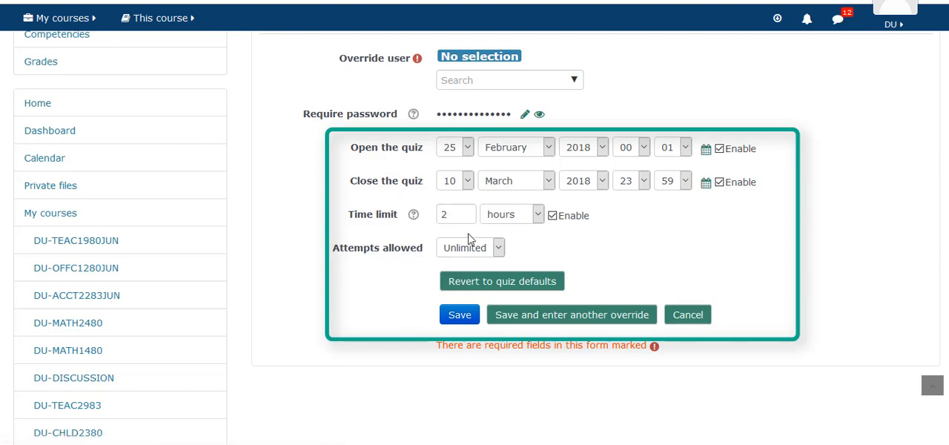
{"action": "left_click", "coordinate": [500, 252]}
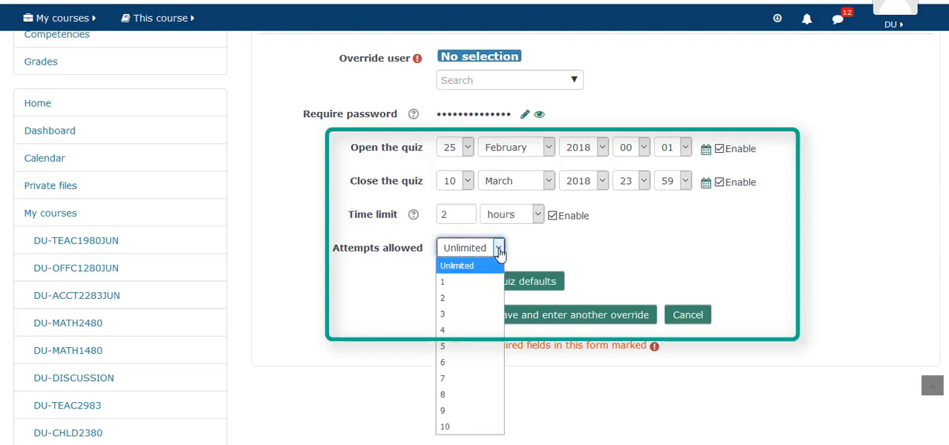
{"action": "left_click", "coordinate": [478, 280]}
{"action": "left_click", "coordinate": [419, 276]}
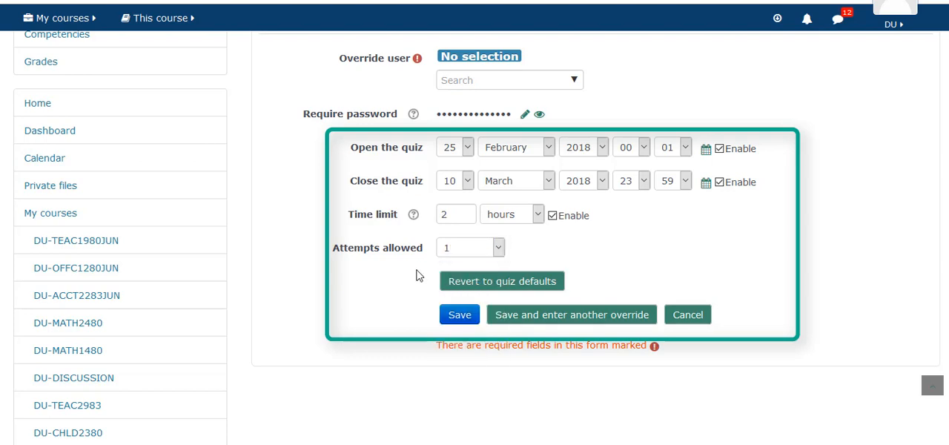
{"action": "left_click", "coordinate": [453, 217]}
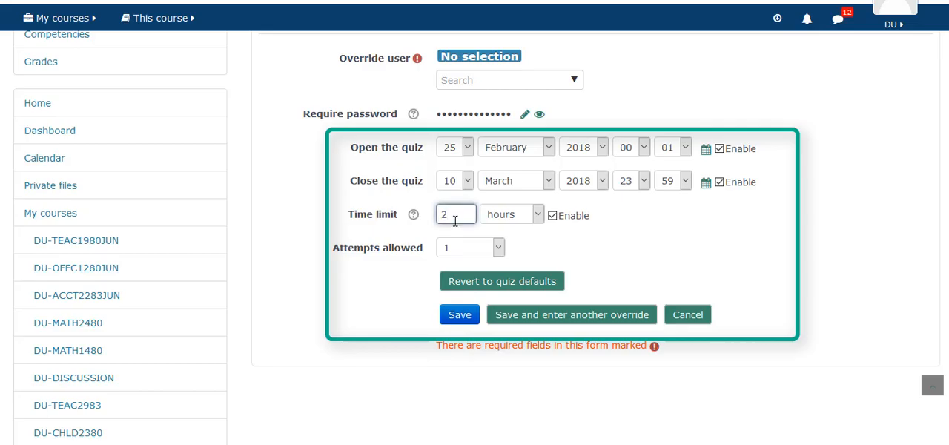